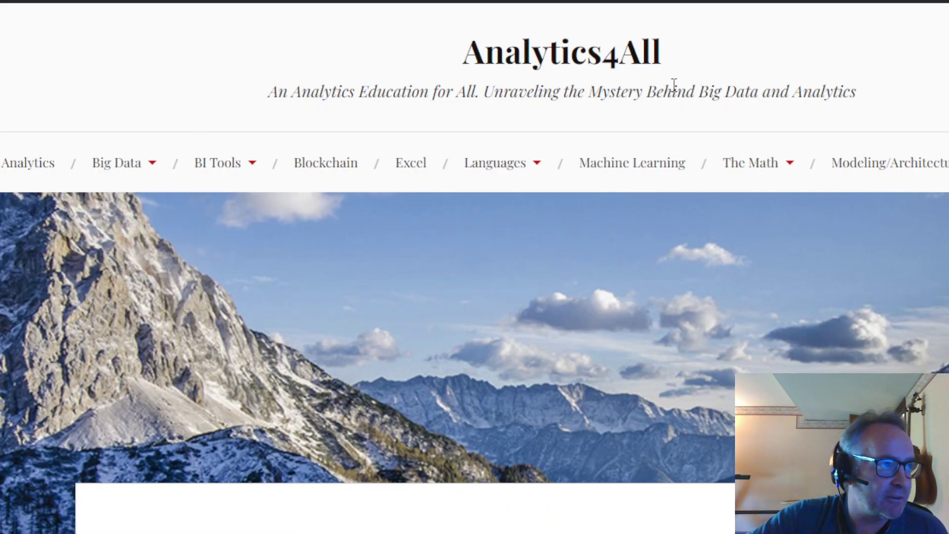
# Scroll through the 'Excel: Tables' post and back up to its title and exercise-file link
pyautogui.scroll(-3, 277, 358)
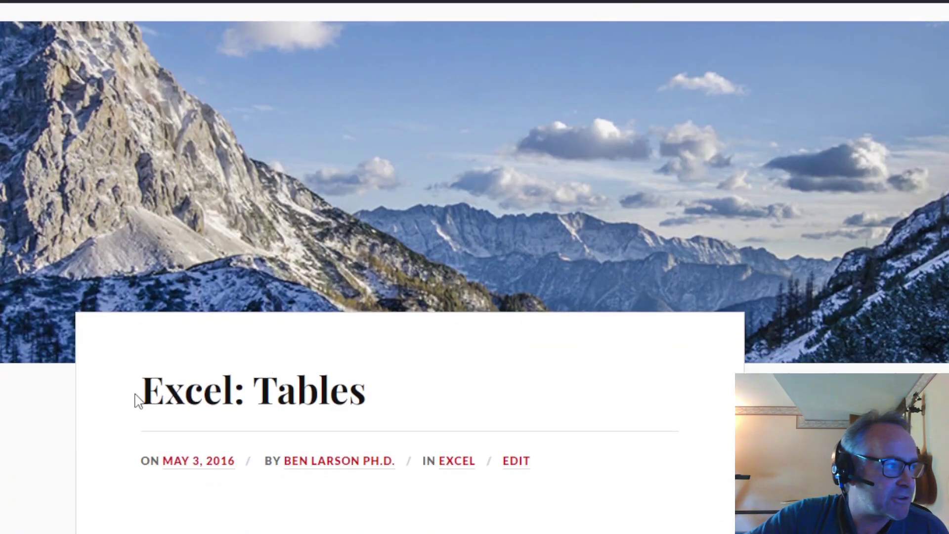
pyautogui.scroll(-15, 335, 406)
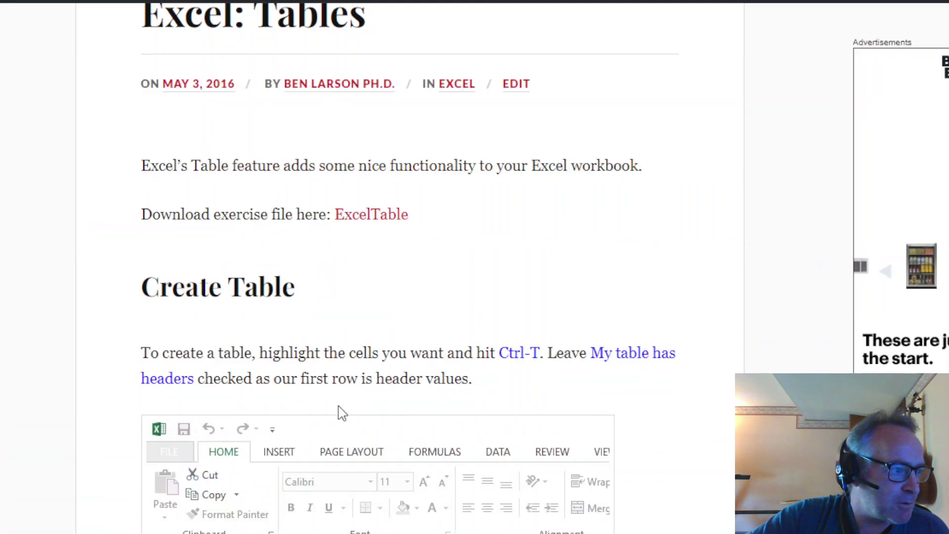
pyautogui.scroll(-4, 339, 403)
pyautogui.scroll(12, 339, 403)
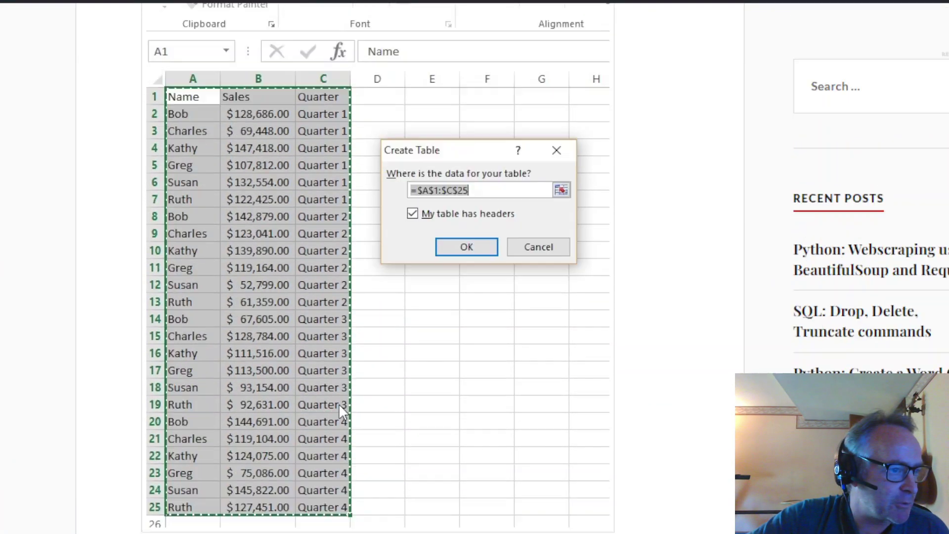
pyautogui.scroll(3, 546, 275)
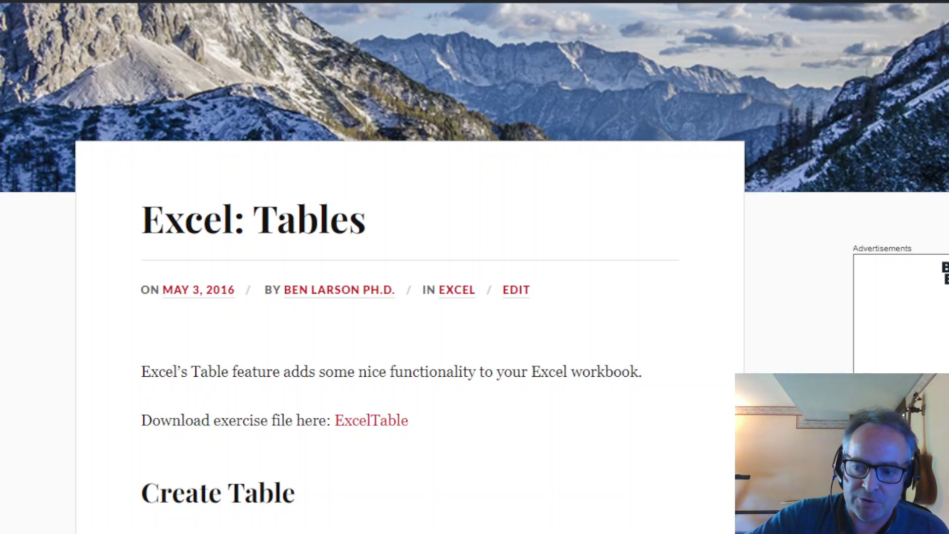
# Switch to exceltable.xlsx and look over its Name, Sales and Quarter columns
pyautogui.hotkey('alt', 'Tab')
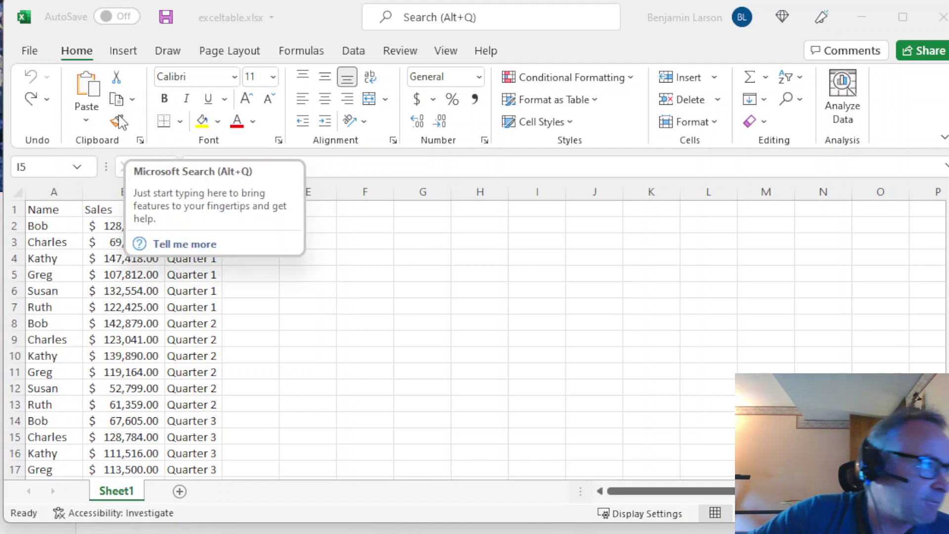
pyautogui.click(435, 391)
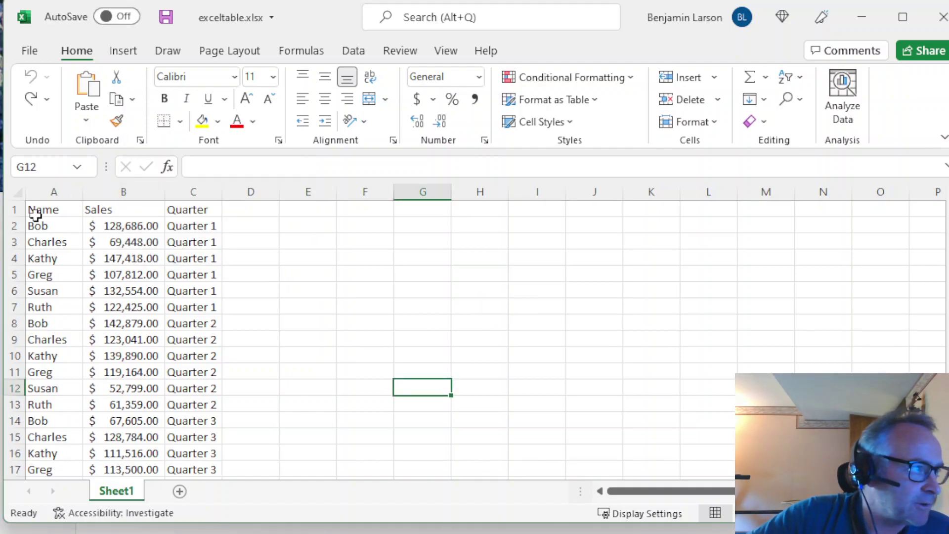
pyautogui.click(40, 213)
pyautogui.click(102, 210)
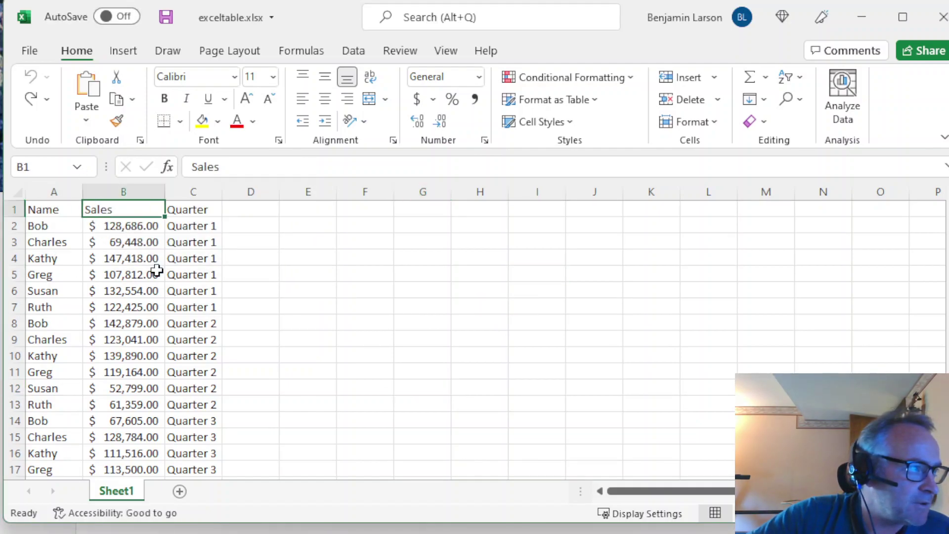
pyautogui.click(176, 225)
pyautogui.click(186, 209)
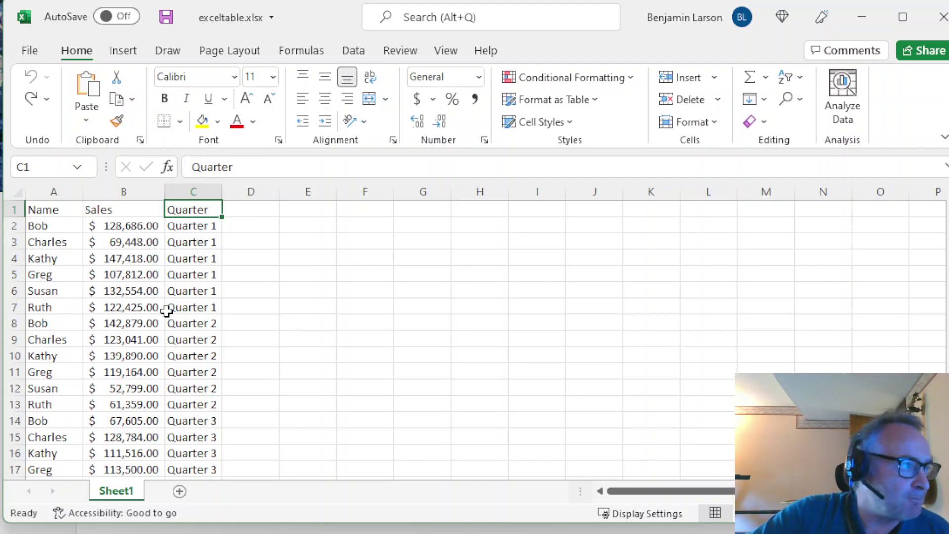
# Select the full data range A1:C25 by Shift-extending from A1 to C25
pyautogui.scroll(-4, 165, 311)
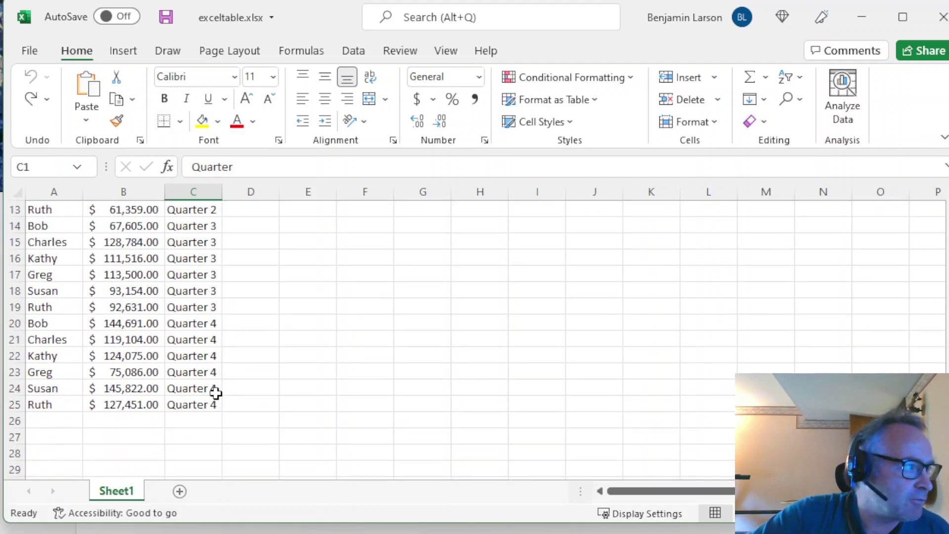
pyautogui.scroll(4, 217, 388)
pyautogui.scroll(-1, 245, 317)
pyautogui.scroll(-3, 247, 321)
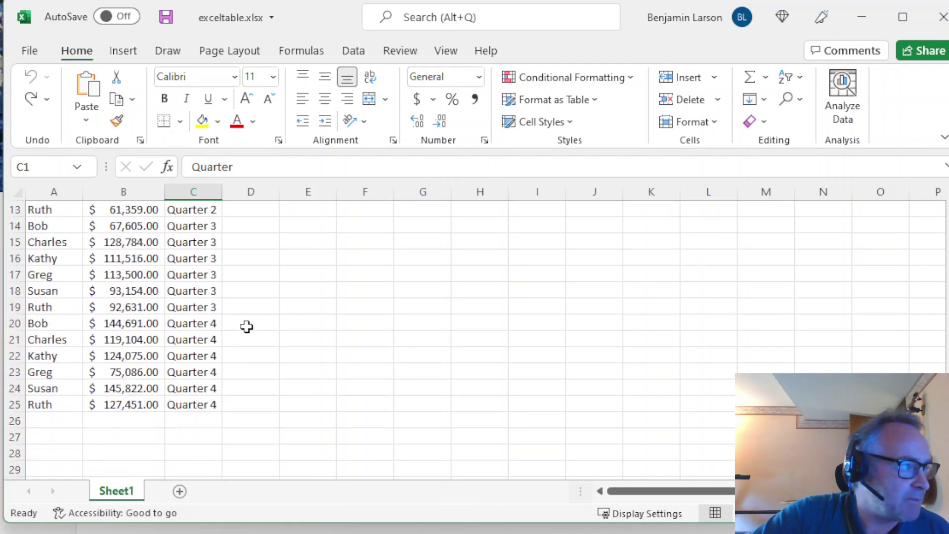
pyautogui.scroll(4, 246, 326)
pyautogui.click(61, 211)
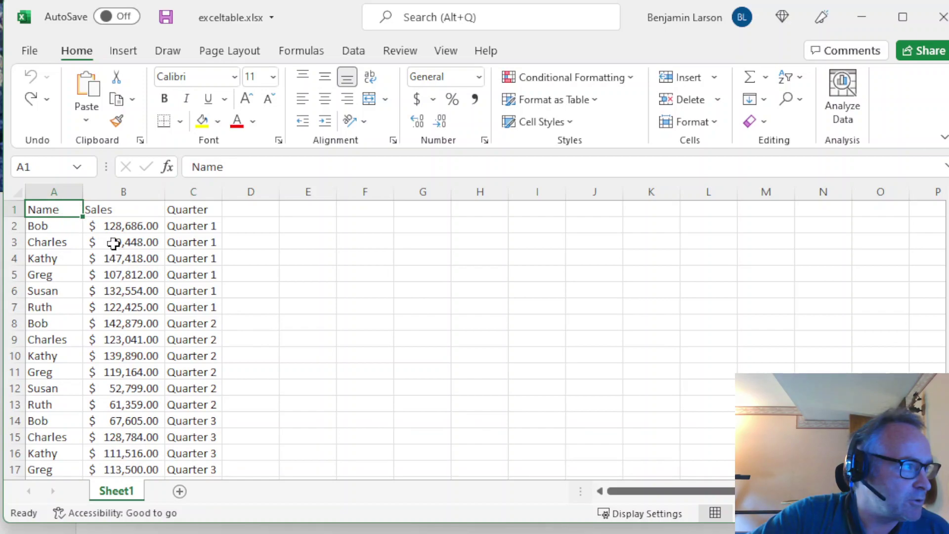
pyautogui.scroll(-5, 114, 244)
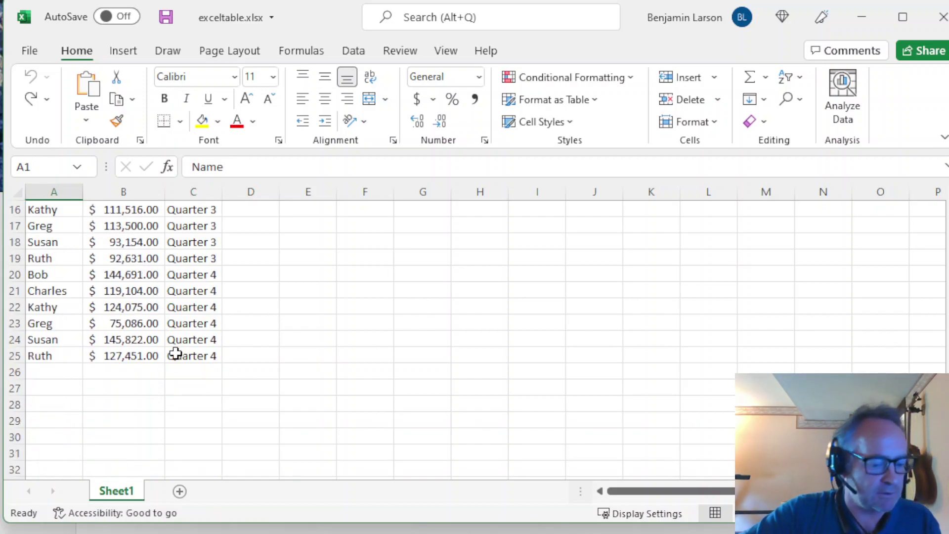
pyautogui.keyDown('shift'); pyautogui.click(175, 353); pyautogui.keyUp('shift')
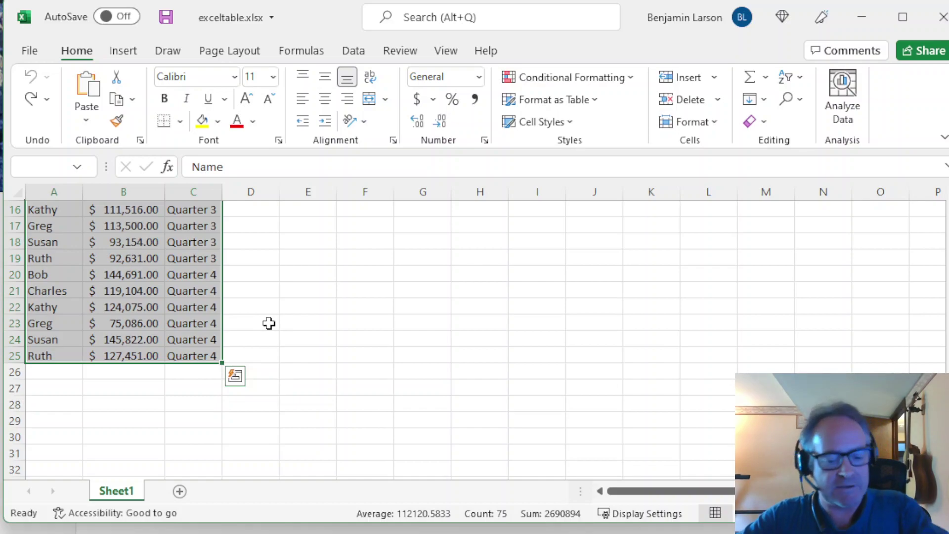
# Convert A1:C25 into a table with 'My table has headers' checked, using Ctrl+T
pyautogui.hotkey('ctrl', 't')
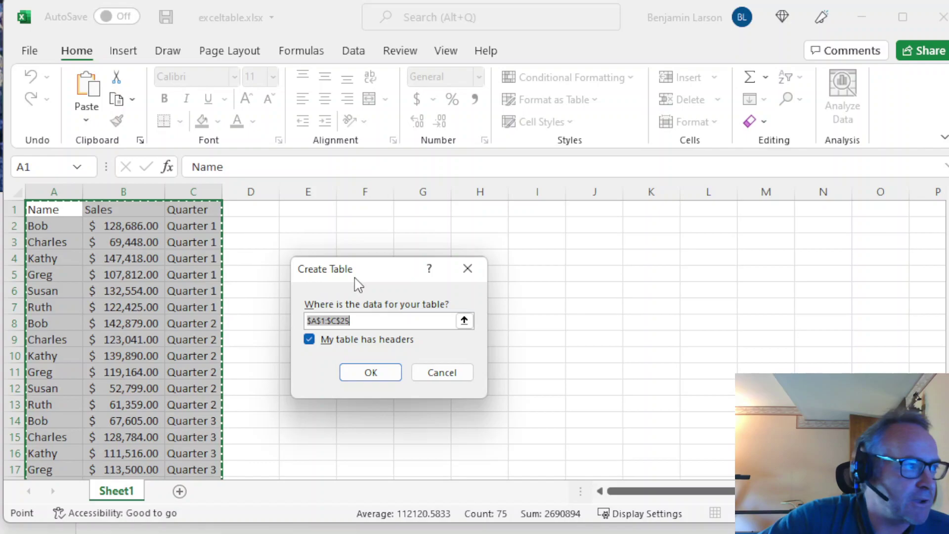
pyautogui.moveTo(362, 277); pyautogui.dragTo(339, 270)
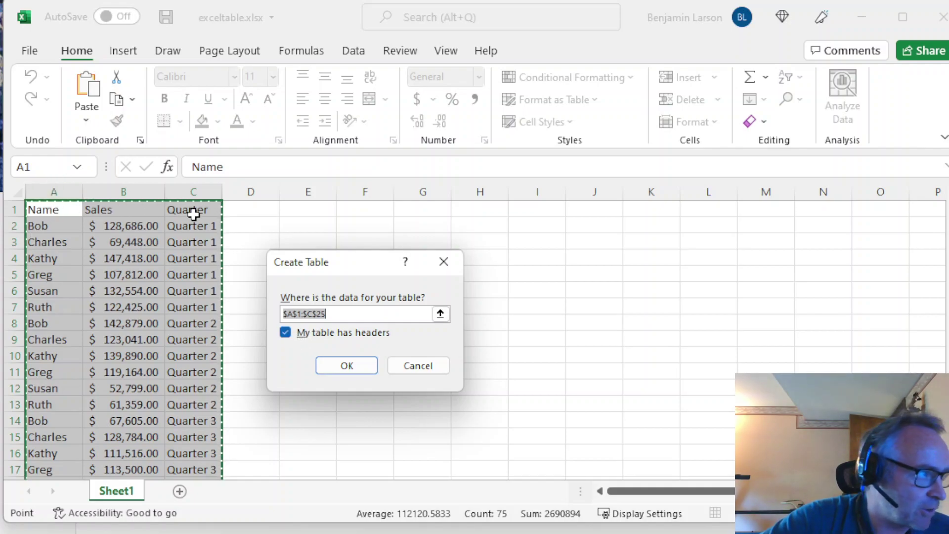
pyautogui.click(344, 369)
pyautogui.click(409, 337)
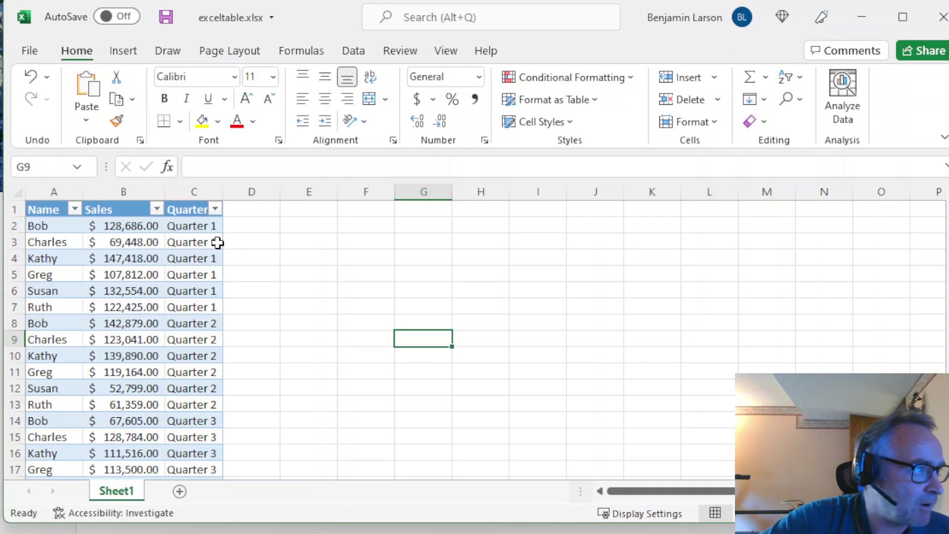
pyautogui.click(216, 212)
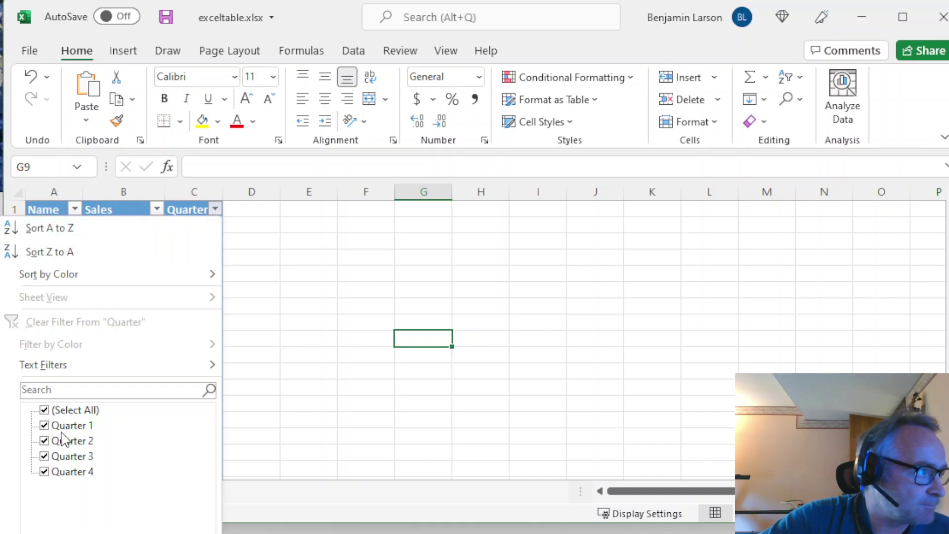
pyautogui.click(44, 409)
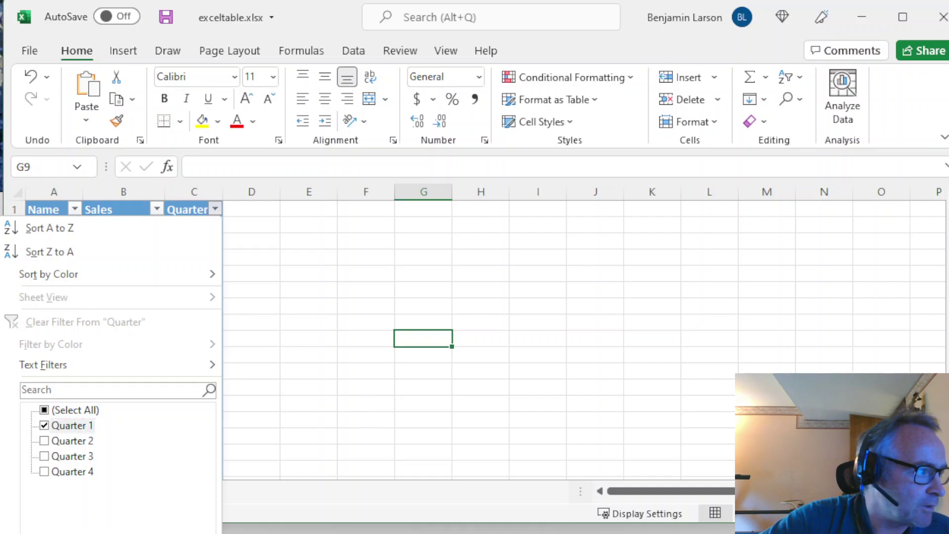
pyautogui.press('Return')
pyautogui.click(216, 208)
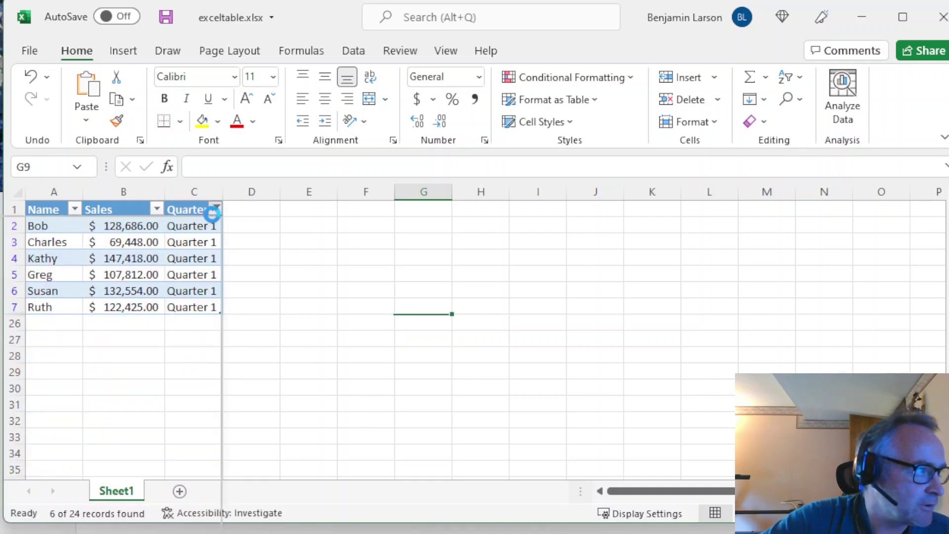
pyautogui.click(45, 410)
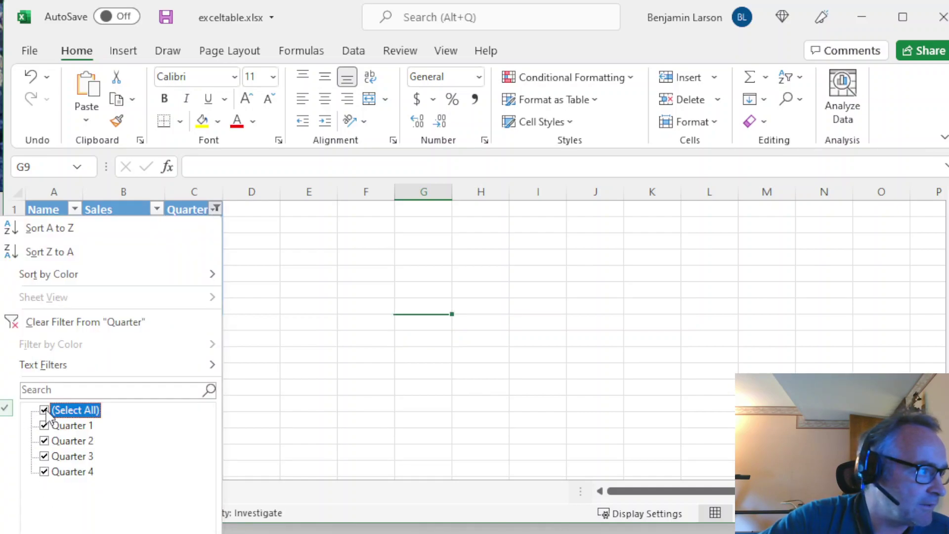
pyautogui.press('Return')
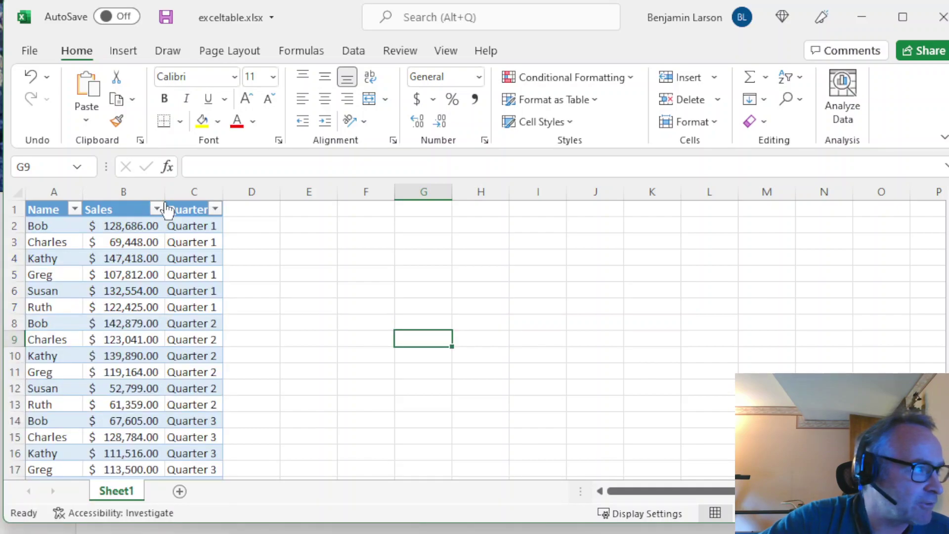
pyautogui.click(156, 209)
pyautogui.scroll(-5, 30, 464)
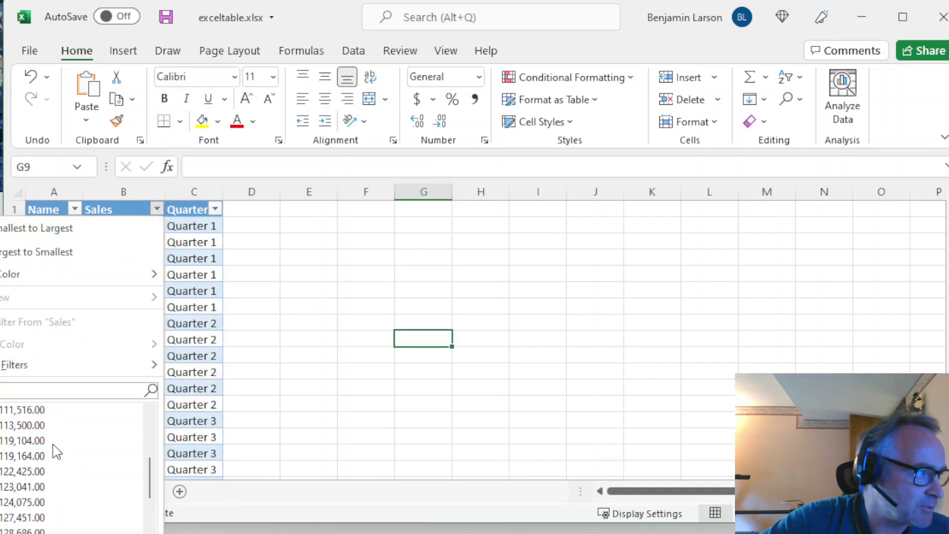
pyautogui.scroll(5, 15, 472)
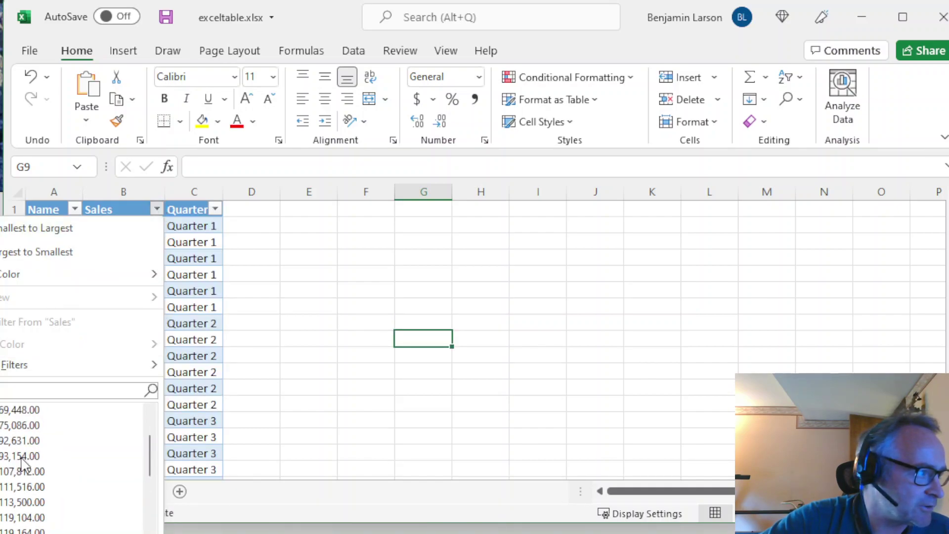
pyautogui.click(156, 210)
pyautogui.click(73, 209)
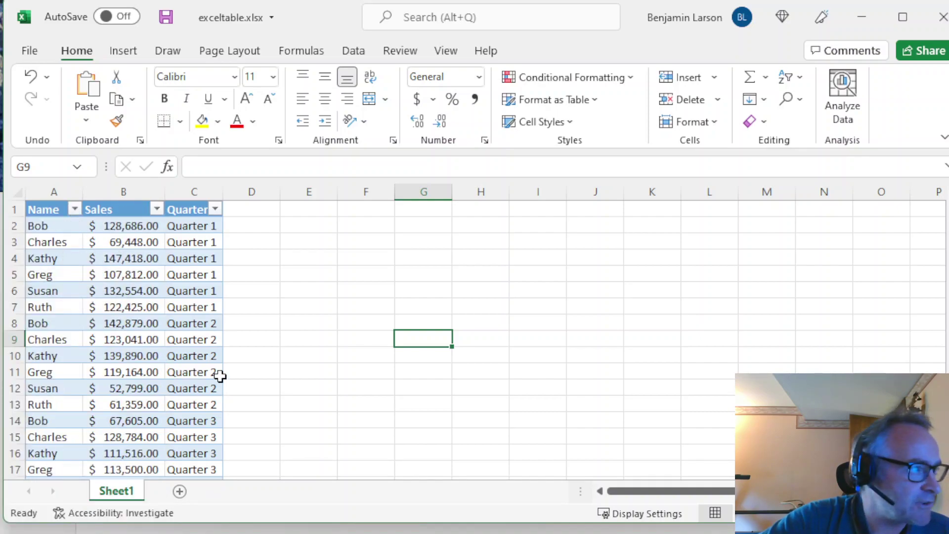
pyautogui.scroll(-4, 168, 320)
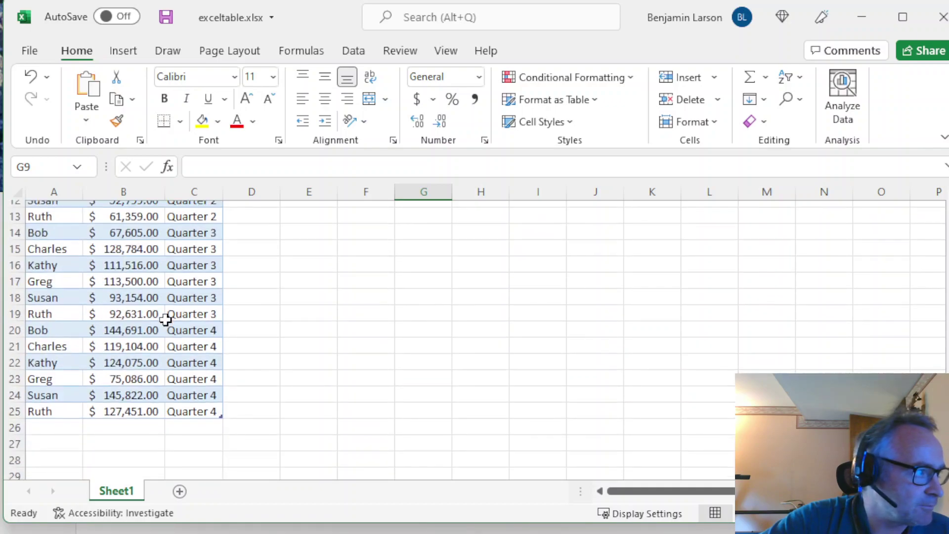
pyautogui.scroll(4, 166, 320)
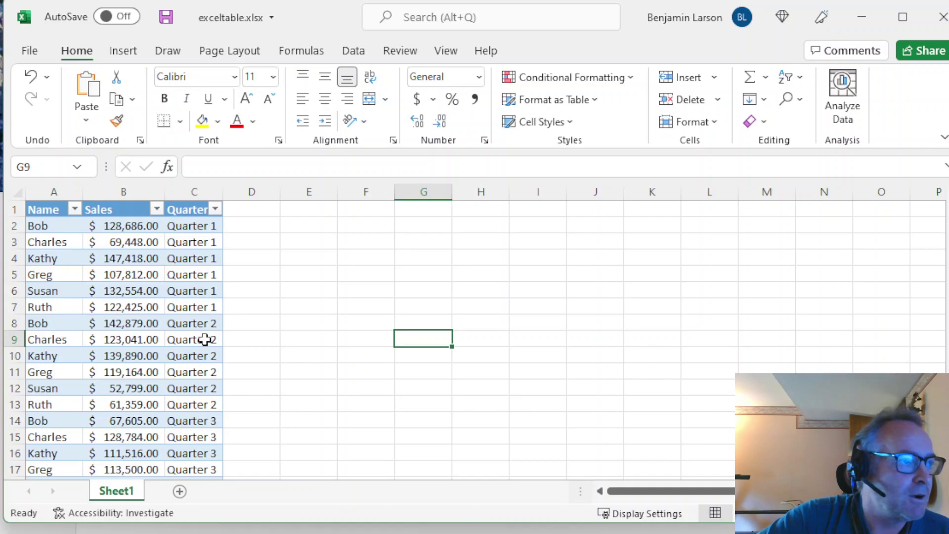
pyautogui.click(131, 304)
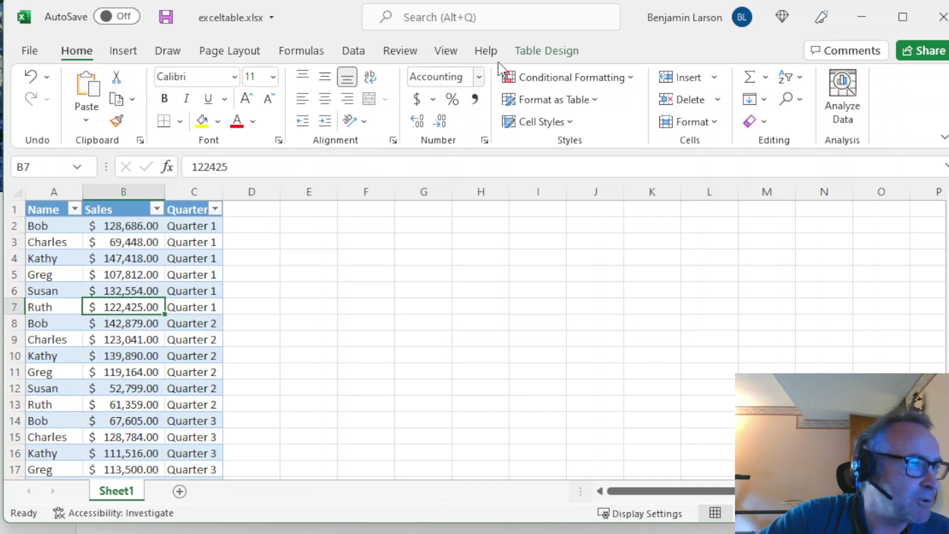
# Turn on Total Row in Table Design and set the Sales total to Average
pyautogui.click(532, 55)
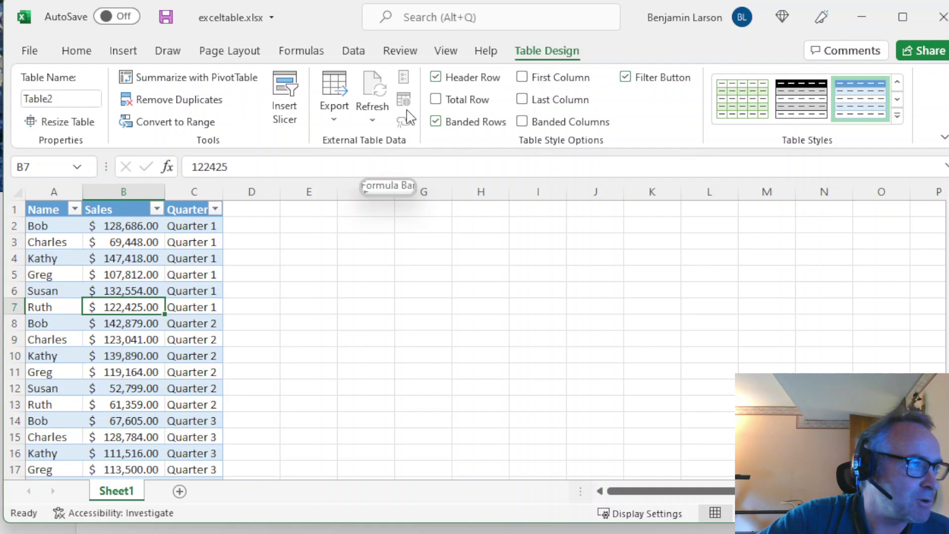
pyautogui.click(436, 100)
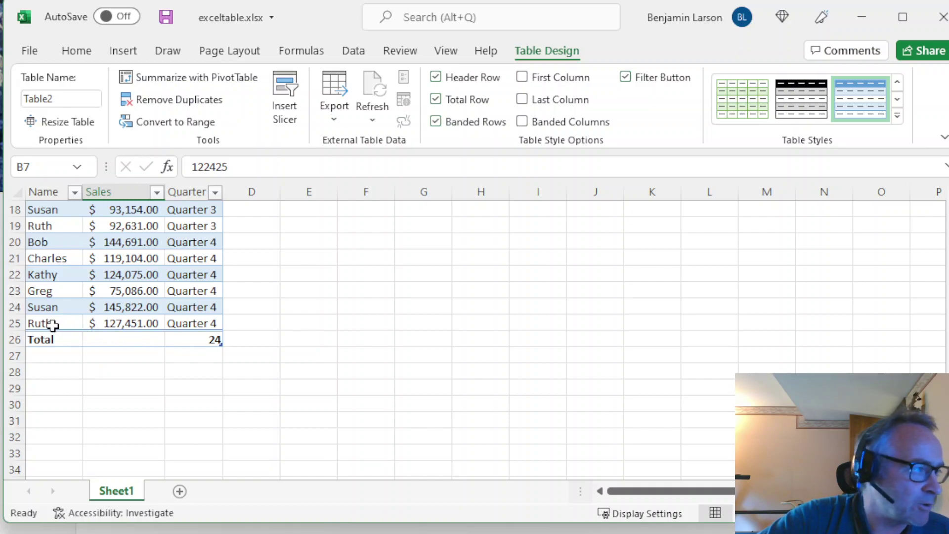
pyautogui.click(97, 332)
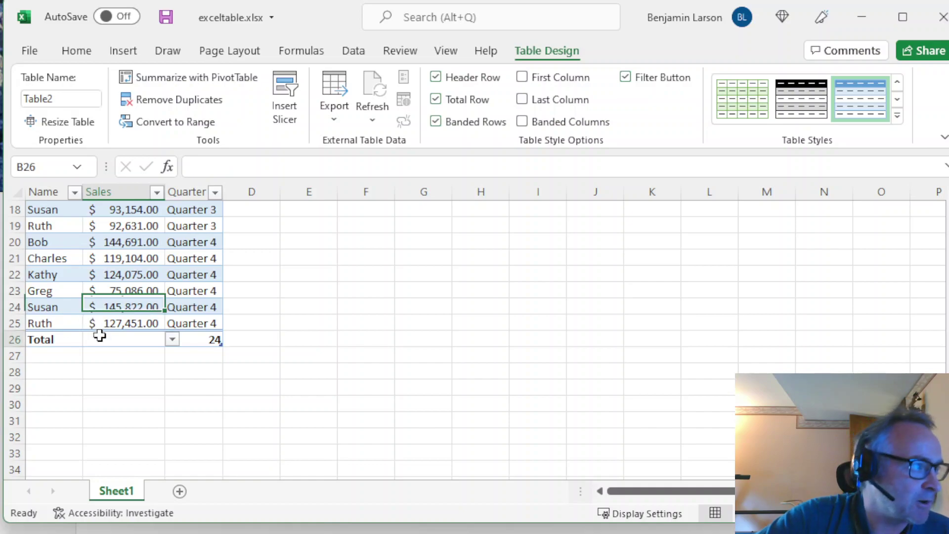
pyautogui.click(173, 339)
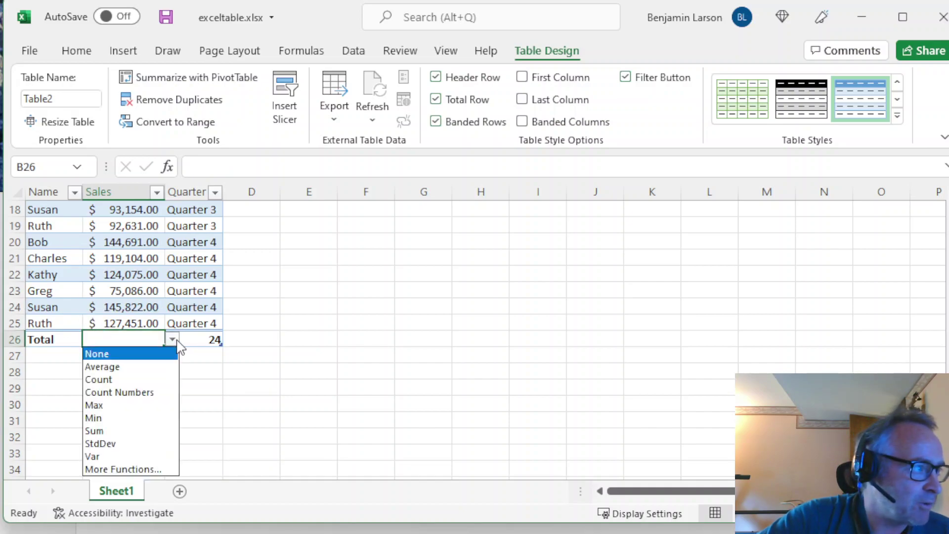
pyautogui.click(119, 367)
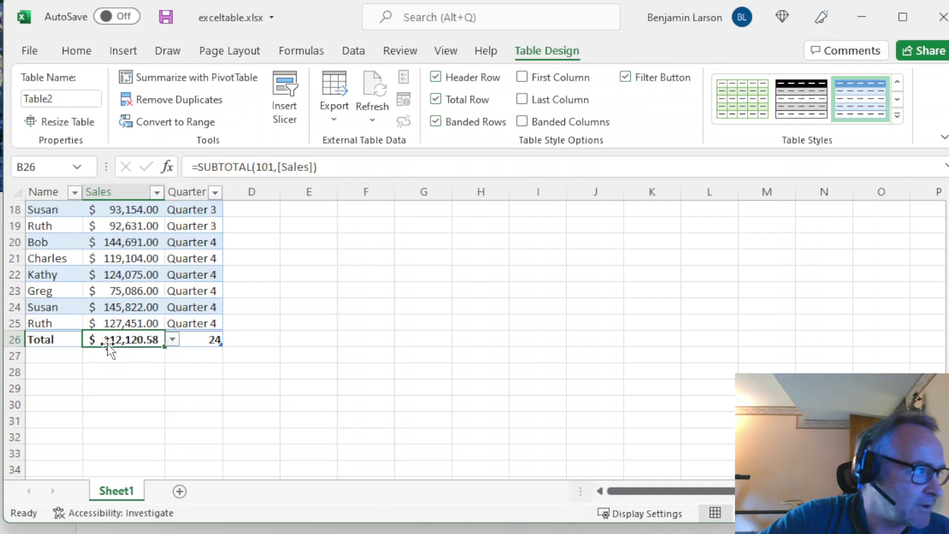
# Try Max and StdDev for the Sales total, then return it to Average
pyautogui.click(173, 339)
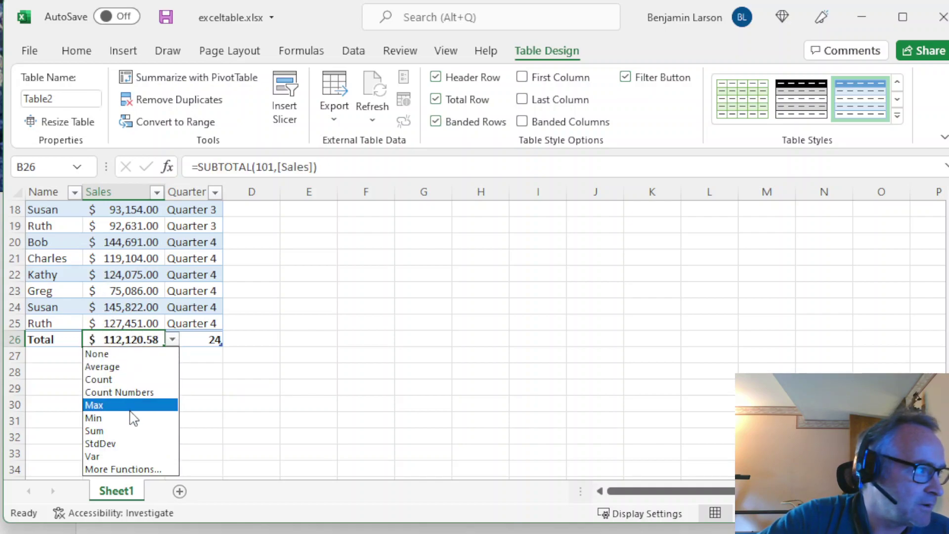
pyautogui.click(130, 410)
pyautogui.click(181, 340)
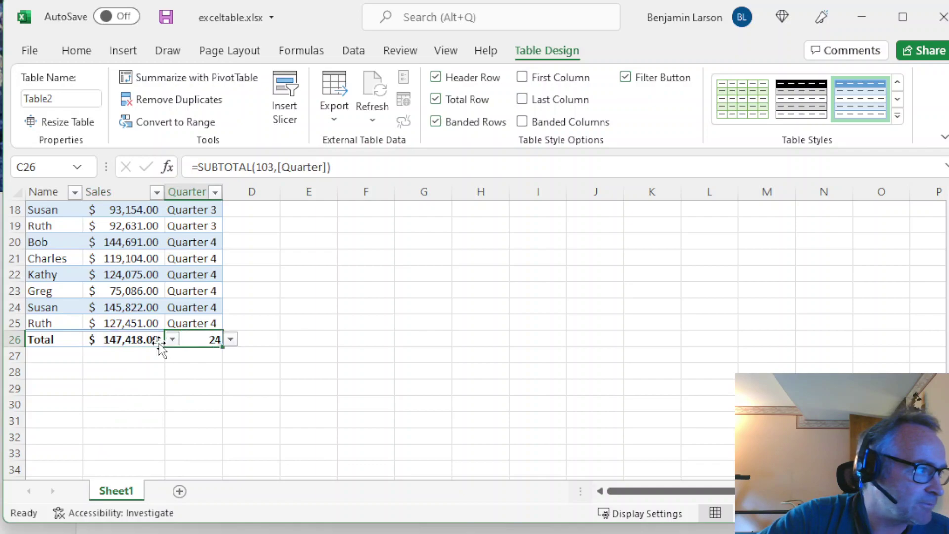
pyautogui.click(156, 341)
pyautogui.click(172, 339)
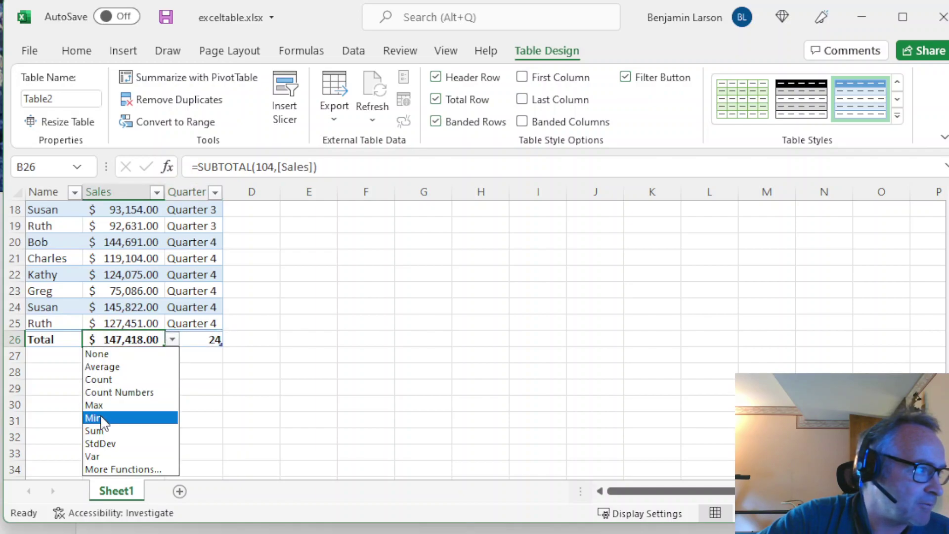
pyautogui.click(107, 443)
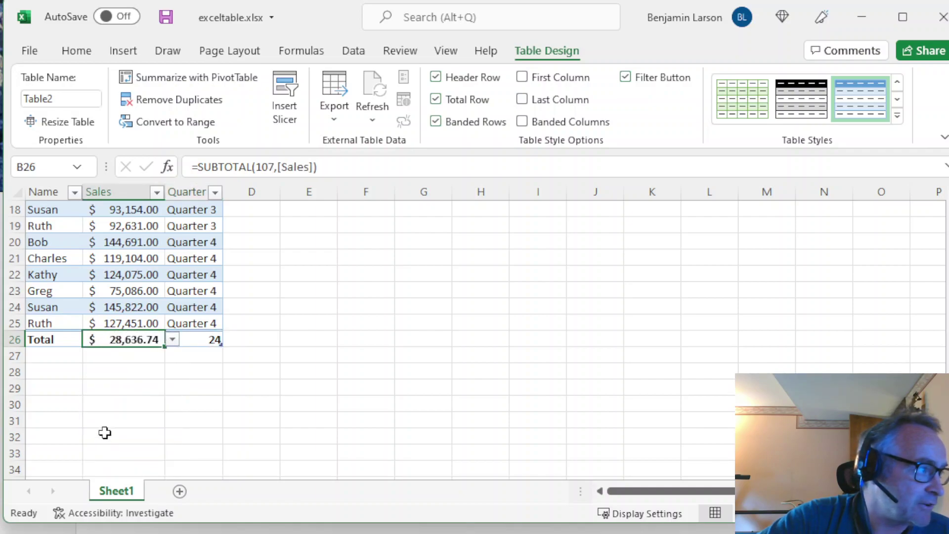
pyautogui.click(171, 340)
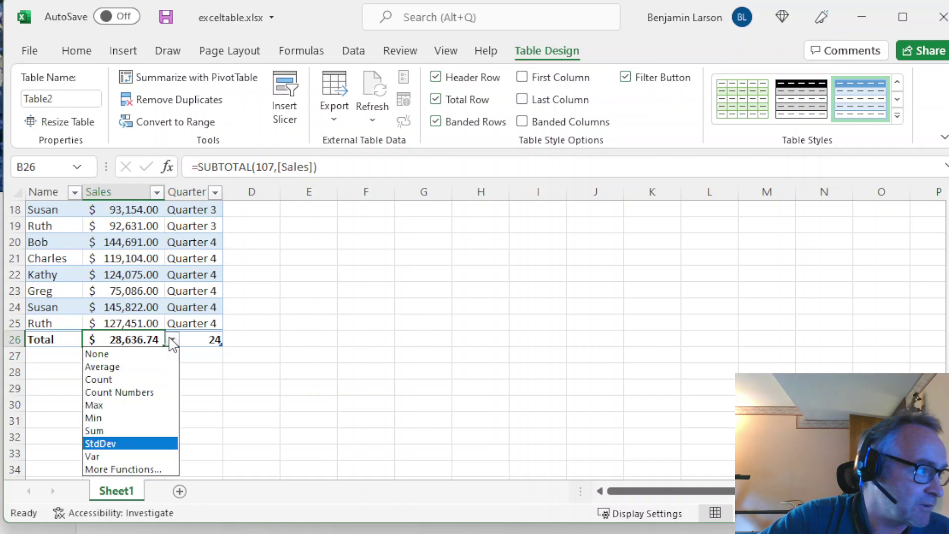
pyautogui.click(128, 367)
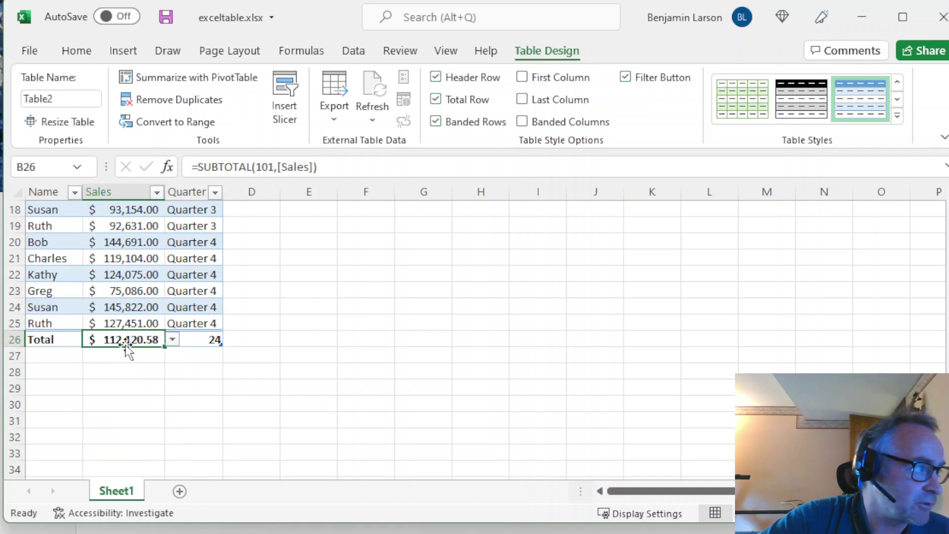
# Insert a Name slicer from Table Design and drag it beside the table into columns D–F
pyautogui.scroll(6, 318, 362)
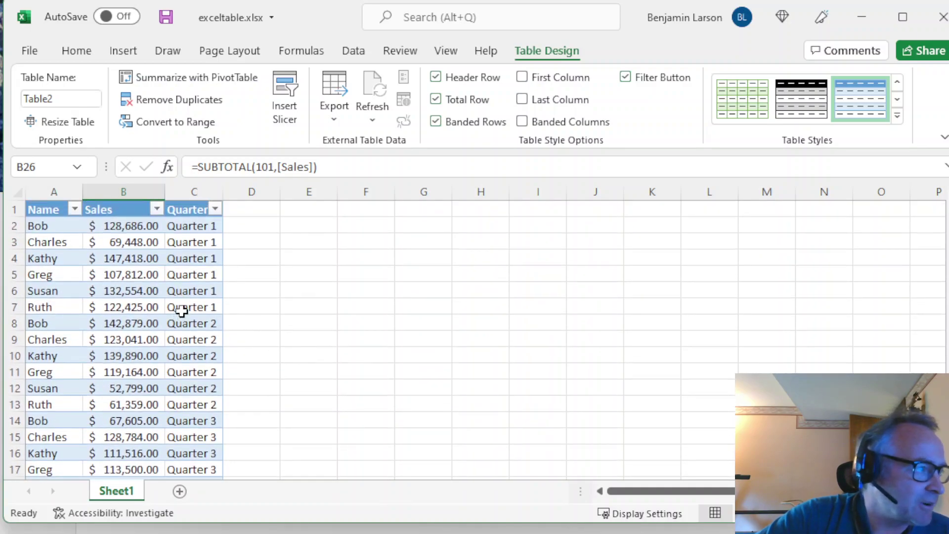
pyautogui.click(288, 85)
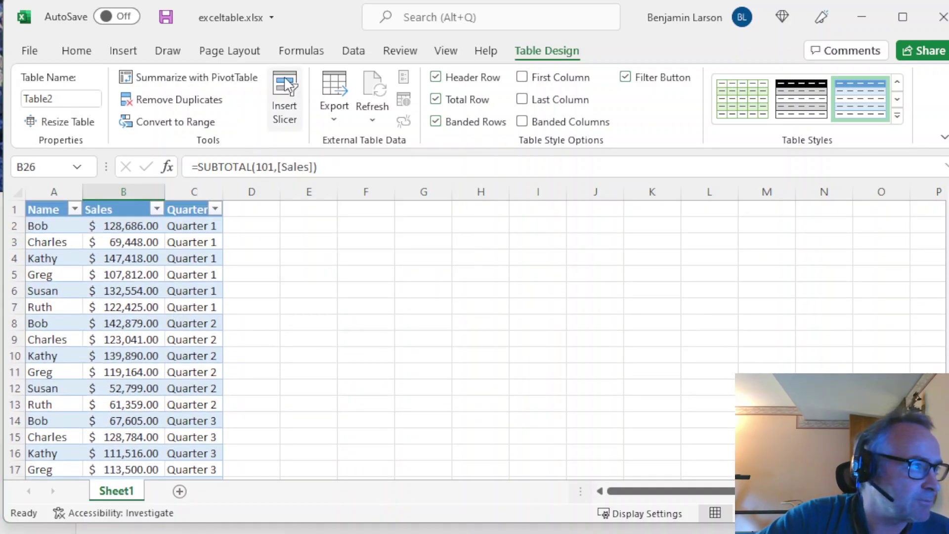
pyautogui.moveTo(312, 150); pyautogui.dragTo(393, 201)
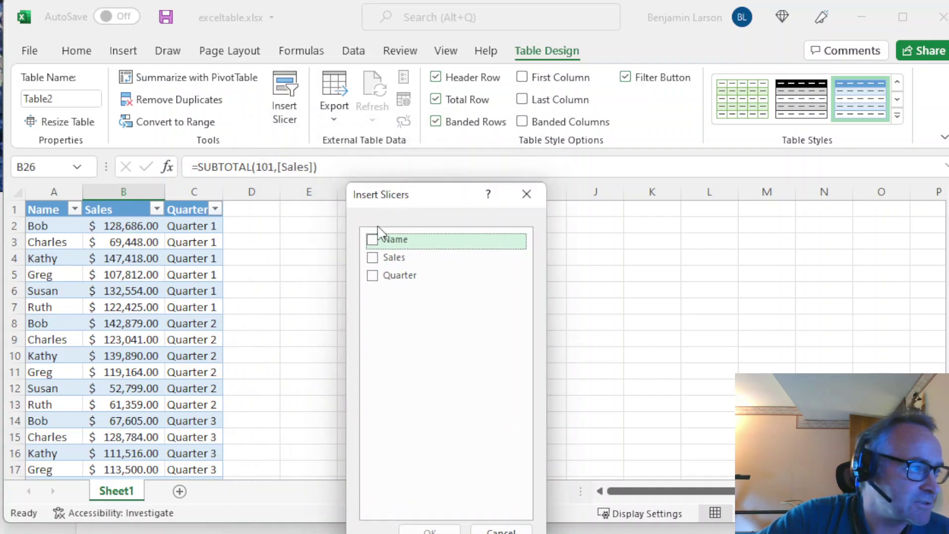
pyautogui.click(372, 241)
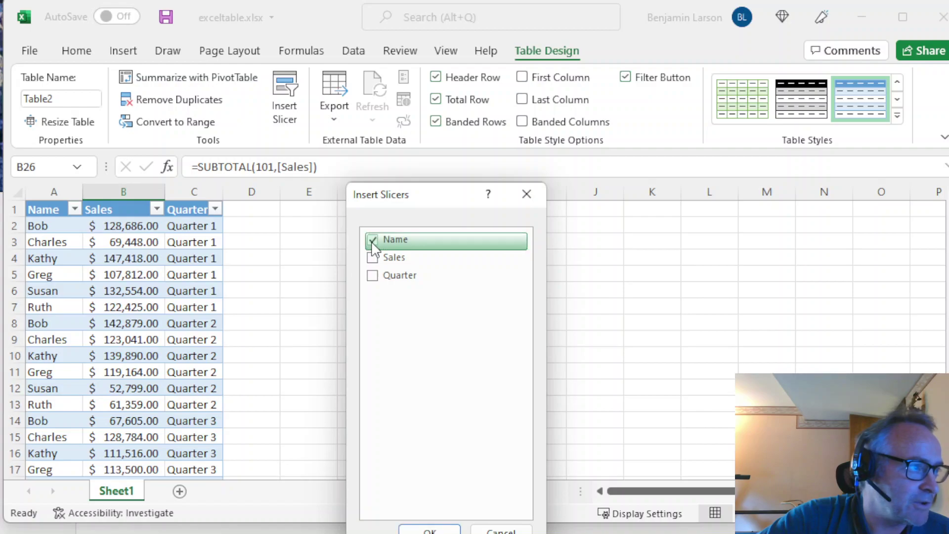
pyautogui.click(429, 528)
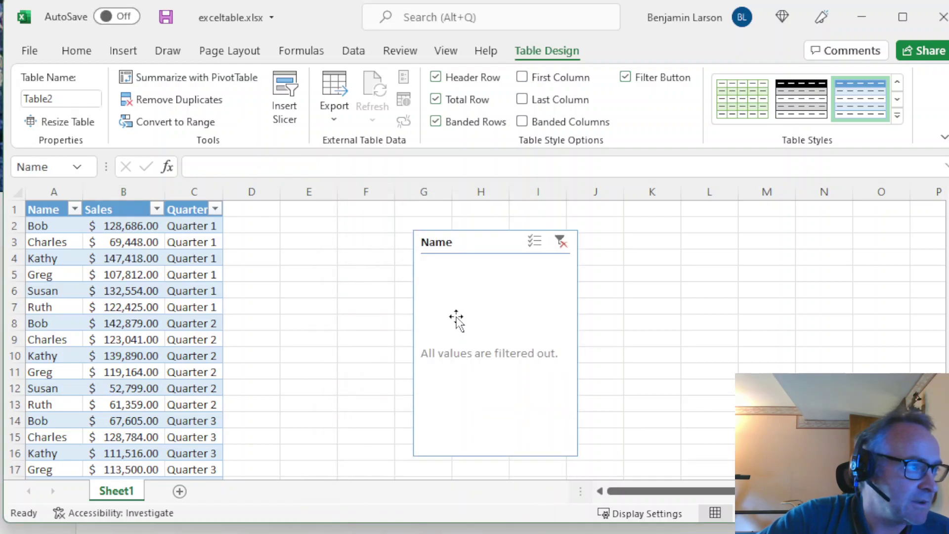
pyautogui.moveTo(455, 246); pyautogui.dragTo(278, 217)
pyautogui.click(351, 289)
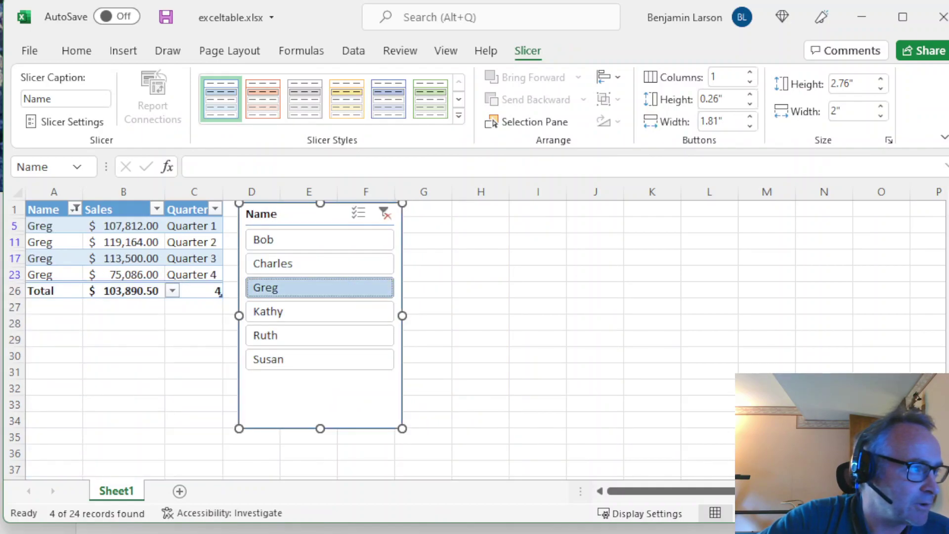
pyautogui.click(358, 216)
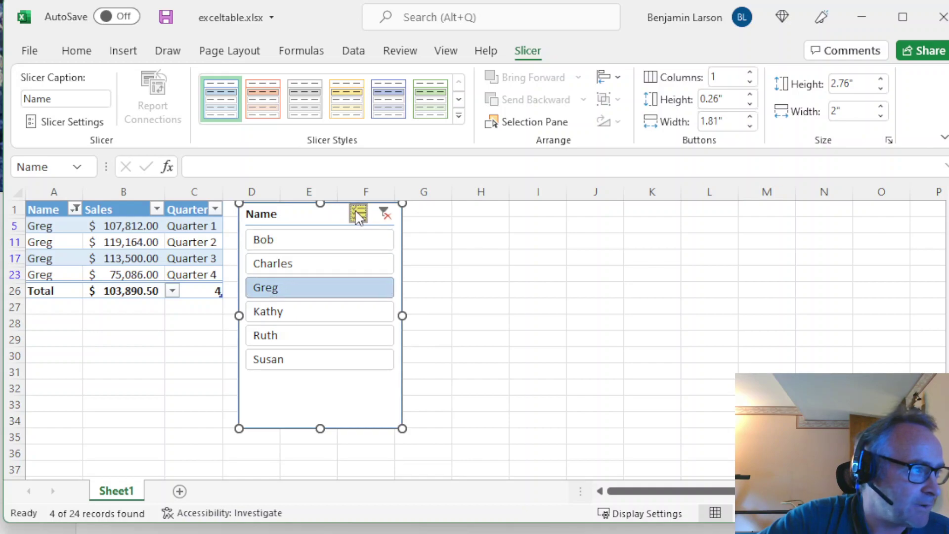
pyautogui.click(337, 246)
pyautogui.click(327, 338)
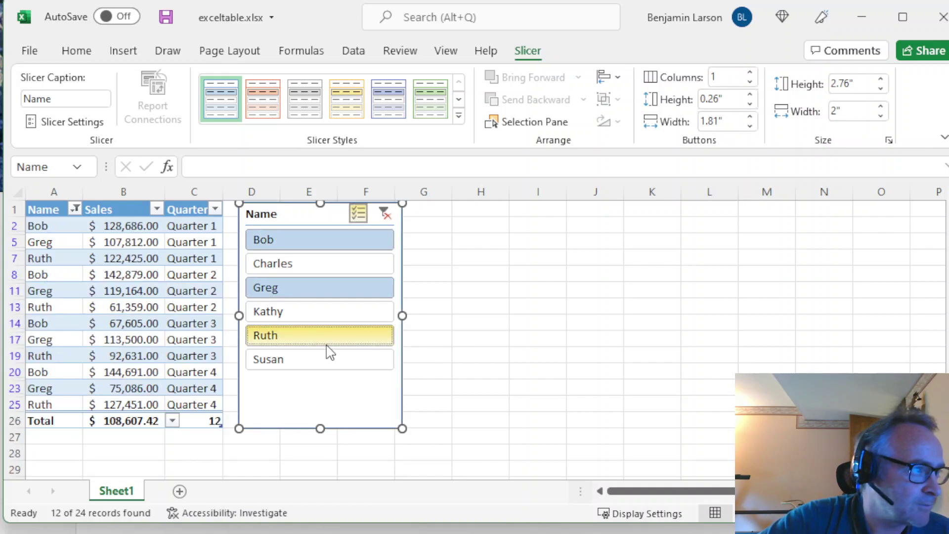
pyautogui.click(356, 213)
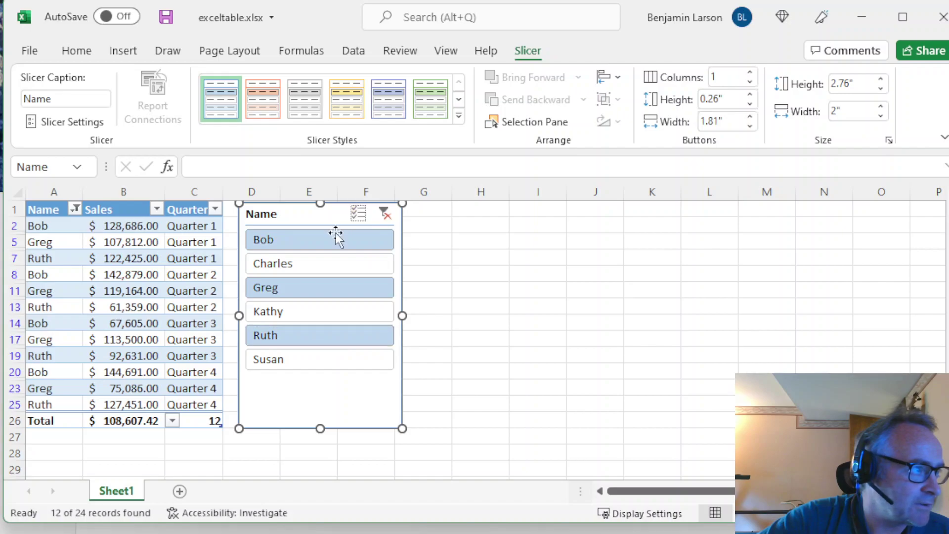
pyautogui.click(292, 299)
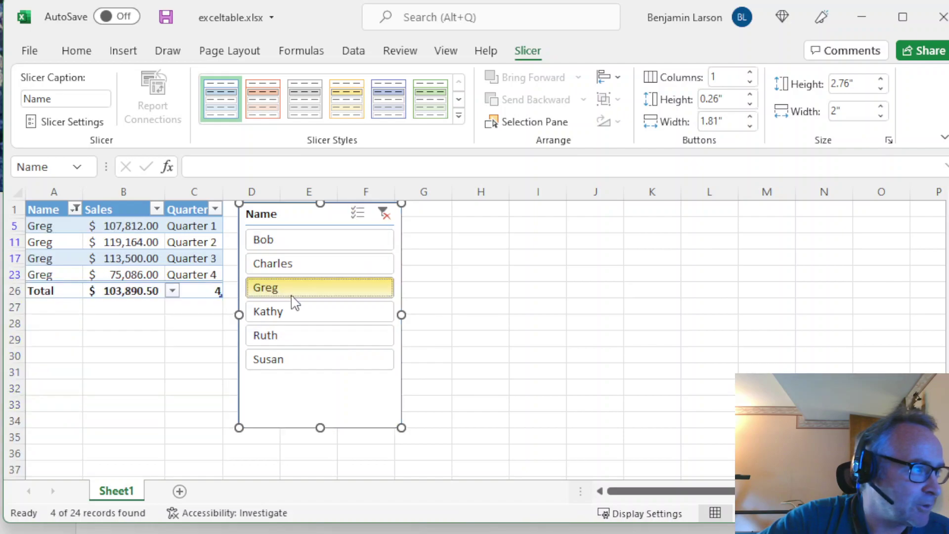
pyautogui.click(384, 215)
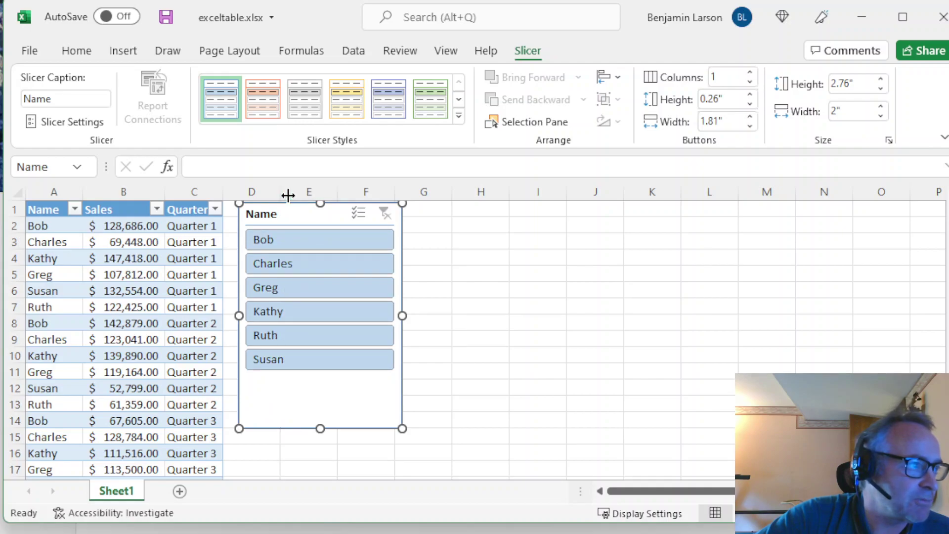
pyautogui.click(447, 259)
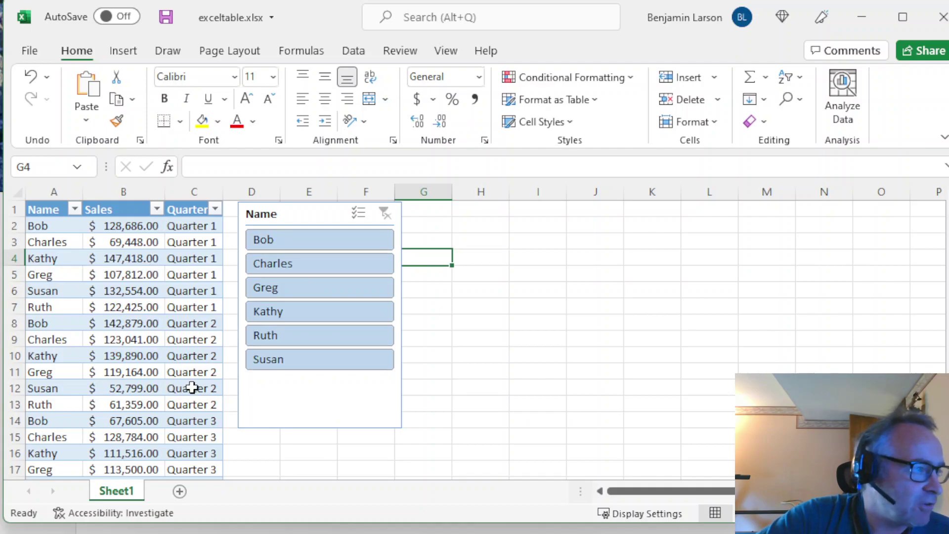
pyautogui.click(291, 416)
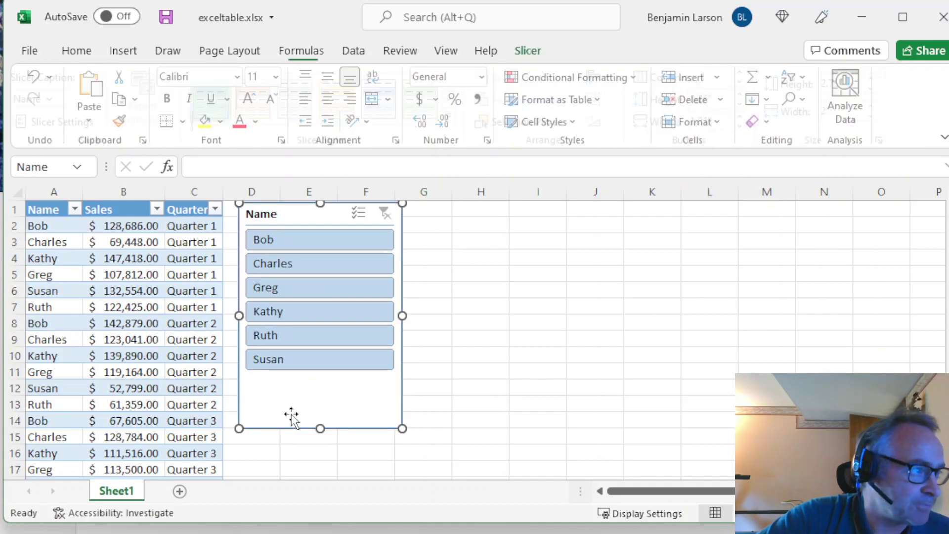
pyautogui.click(461, 407)
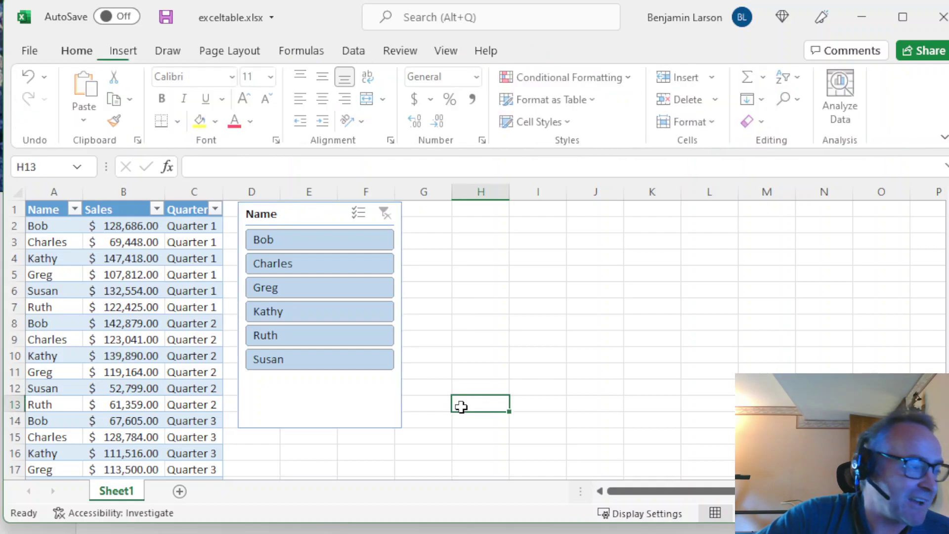